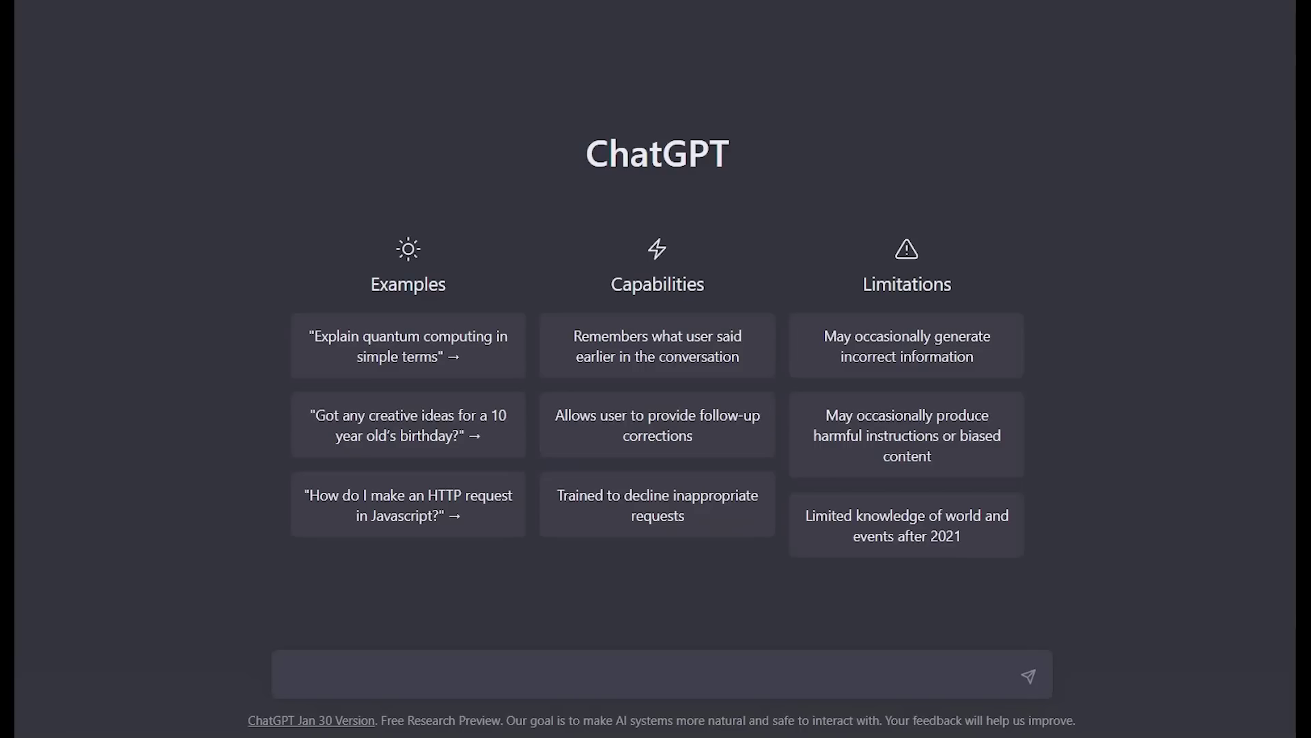
Step: Ask ChatGPT: 'can you write a poem in shakespeare style'
left_click(510, 667)
type("can you write a peom")
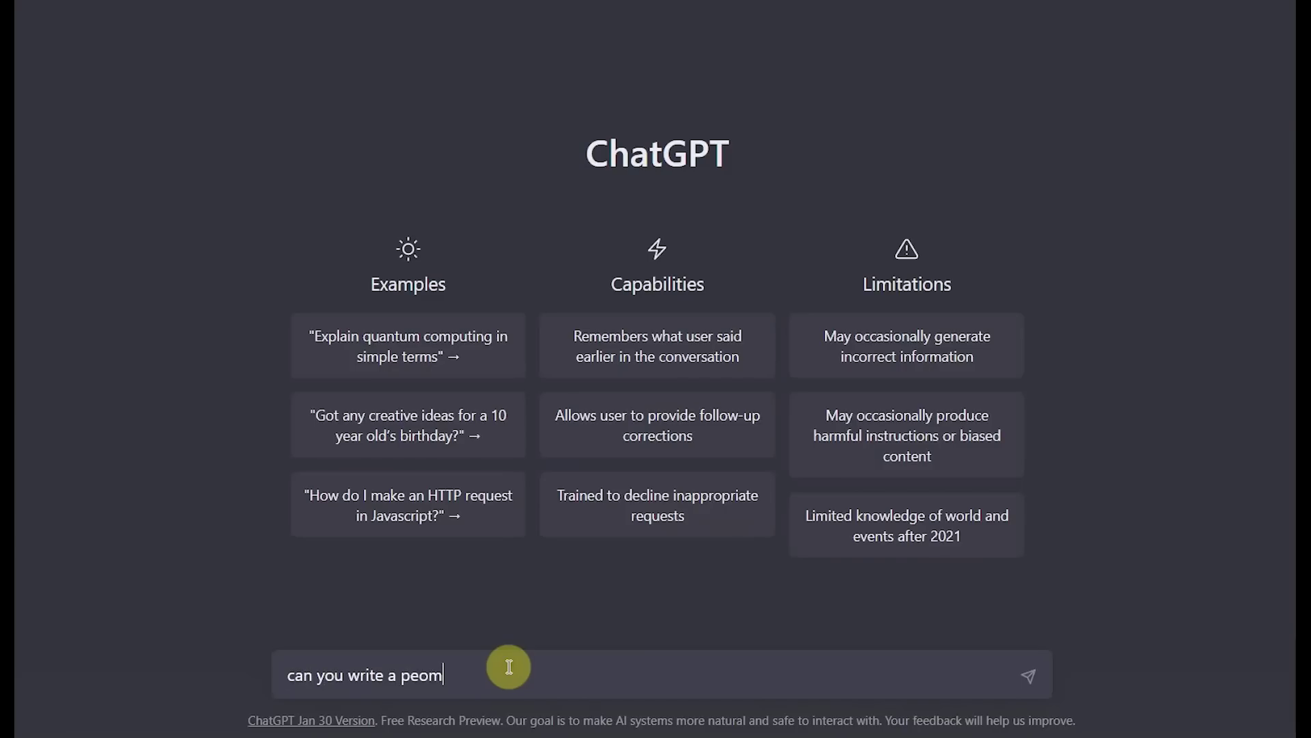
key("BackSpace")
key("BackSpace")
key("BackSpace")
type("oem in shakespeare style")
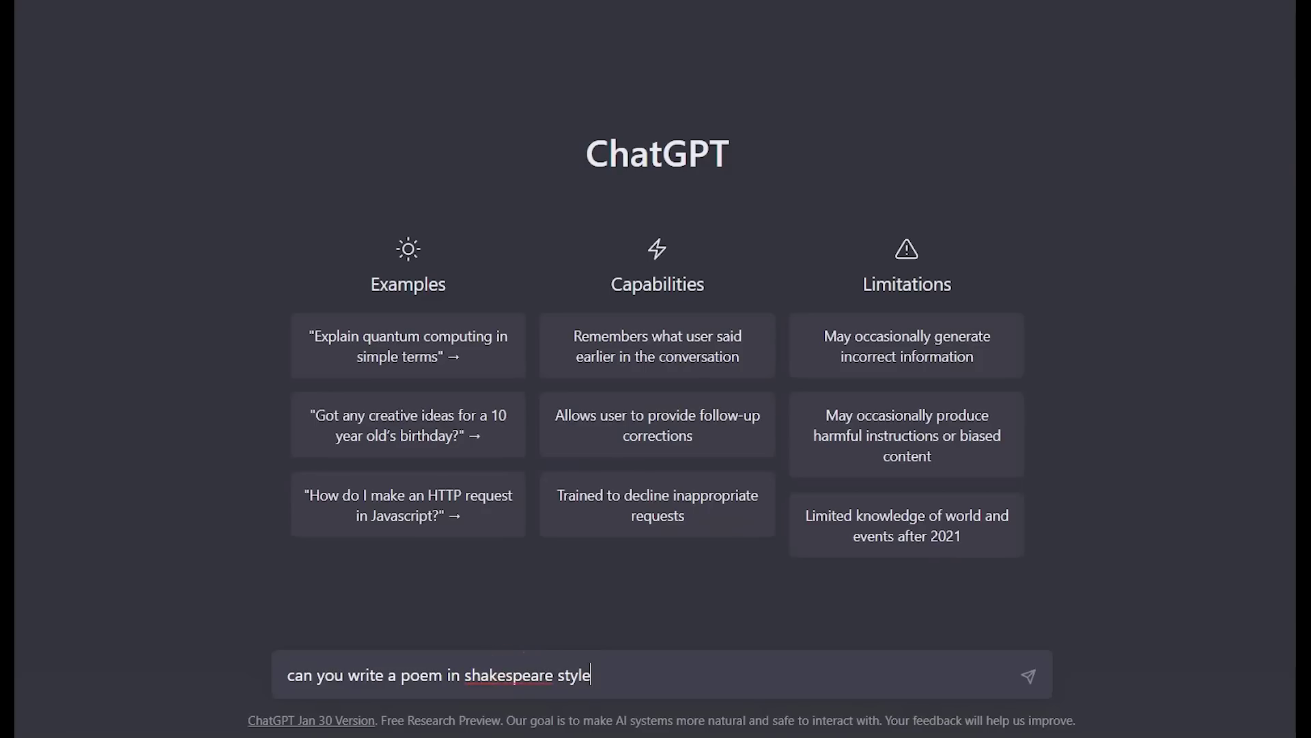
key("Return")
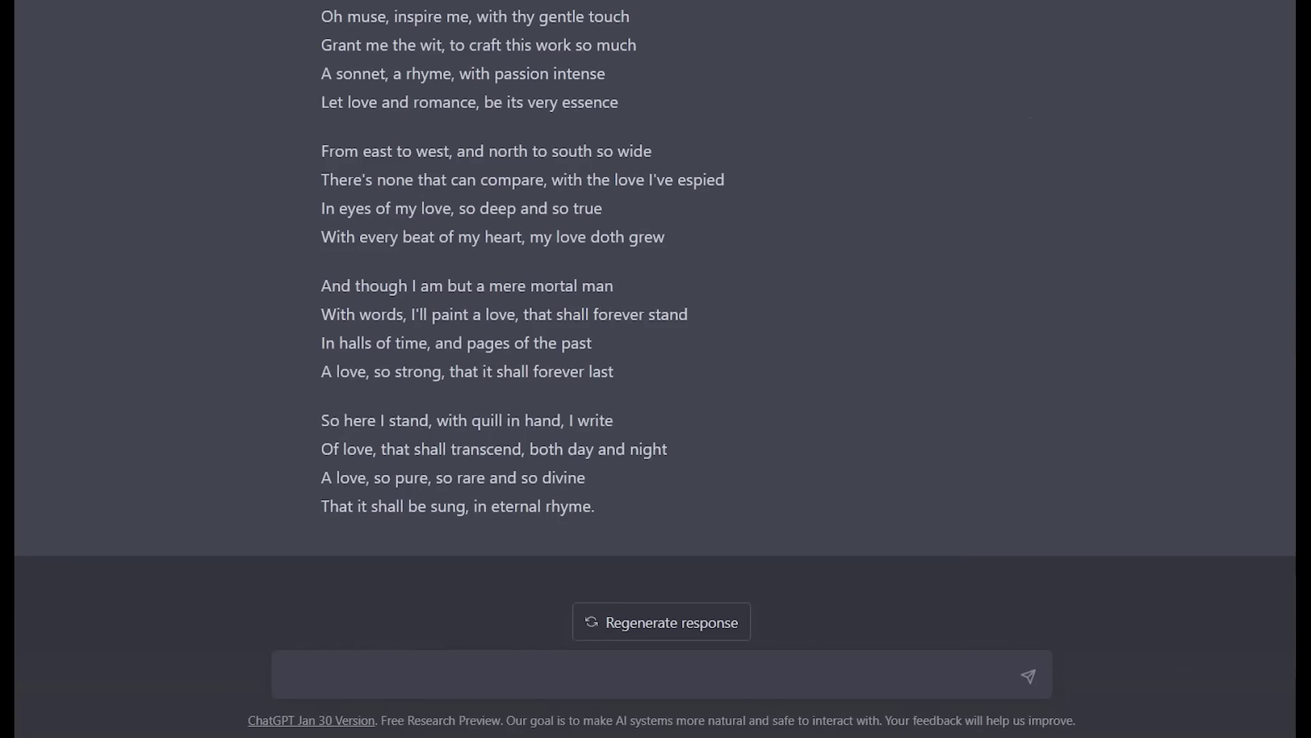
Step: Scroll back through the poem reply and give it a thumbs-up rating
scroll(1005, 440, "up", 1)
scroll(1005, 440, "up", 3)
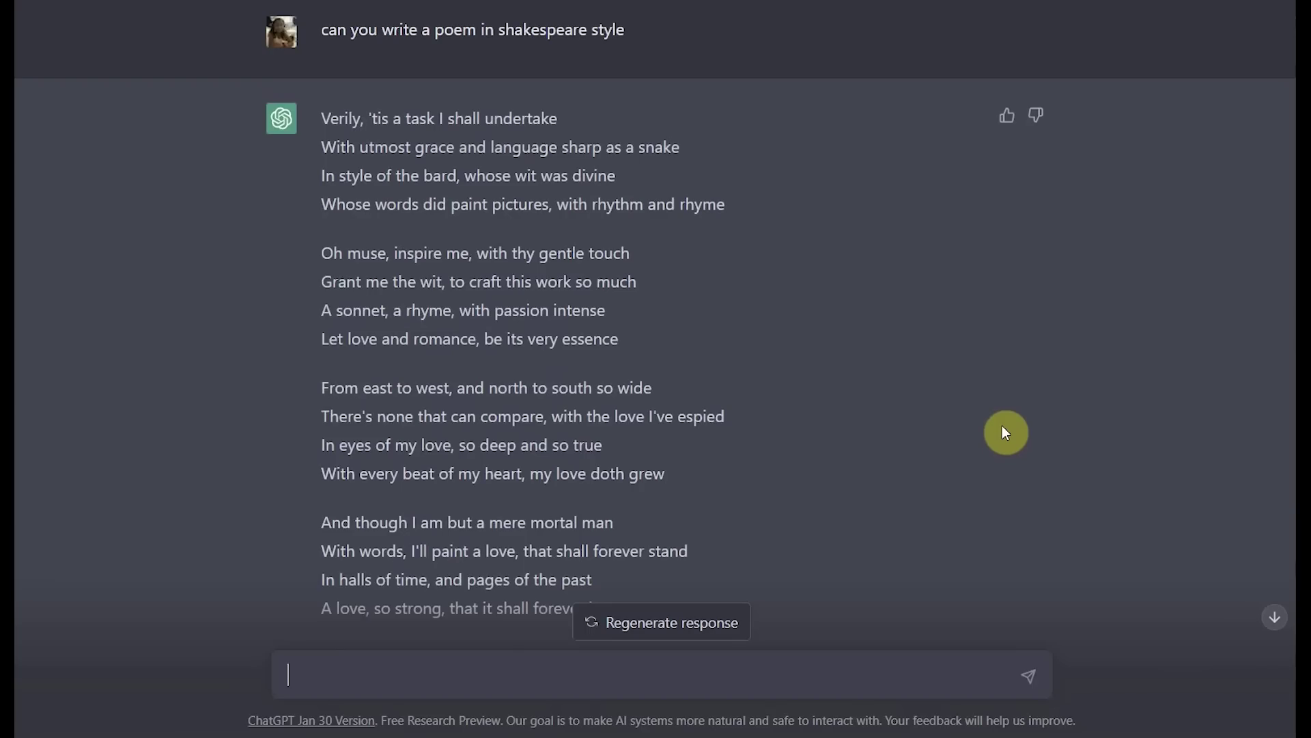
left_click(1005, 117)
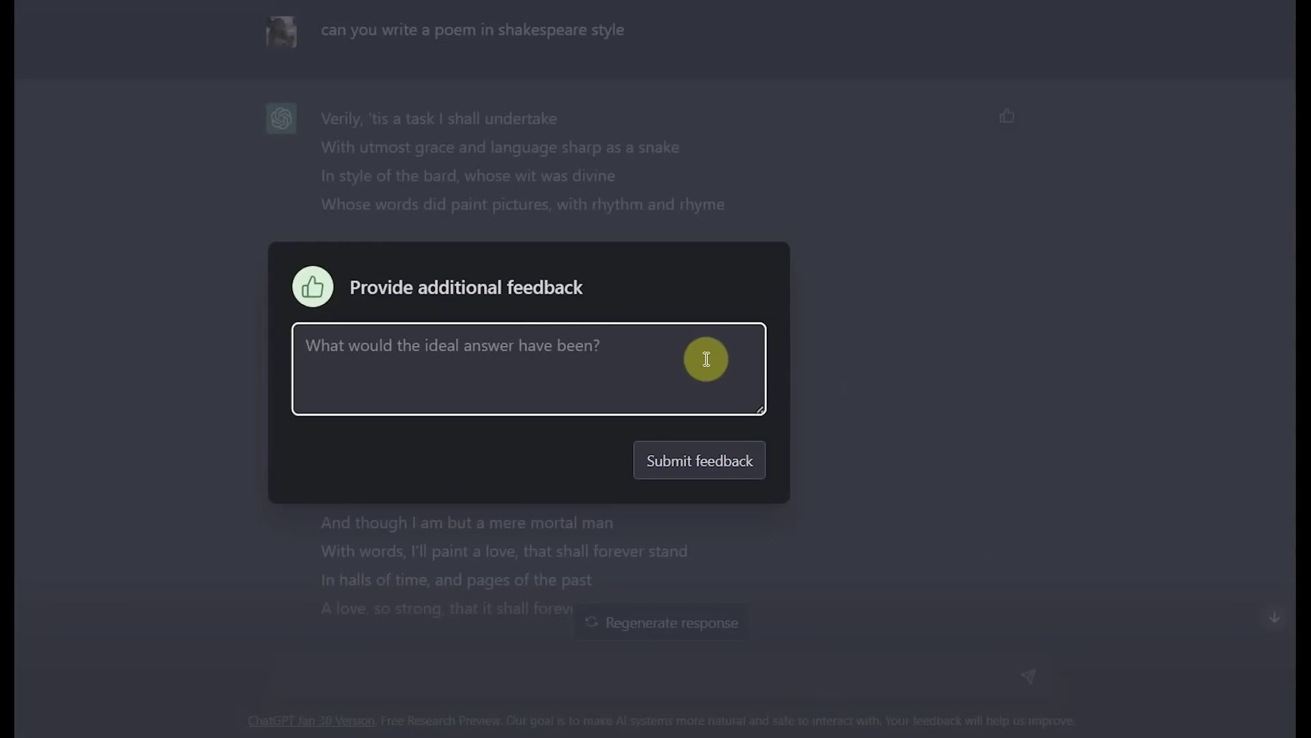
Step: Submit 'great' as the positive feedback comment on the poem reply
type("great")
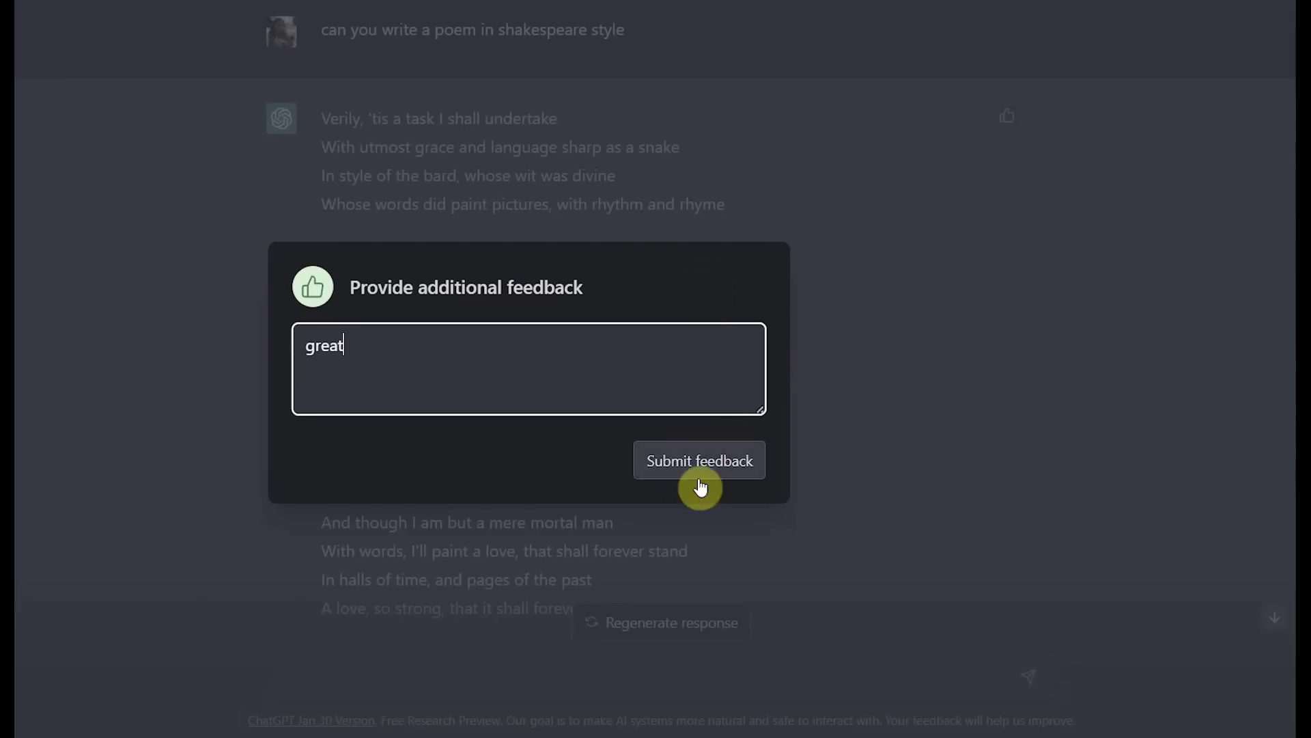
left_click(669, 474)
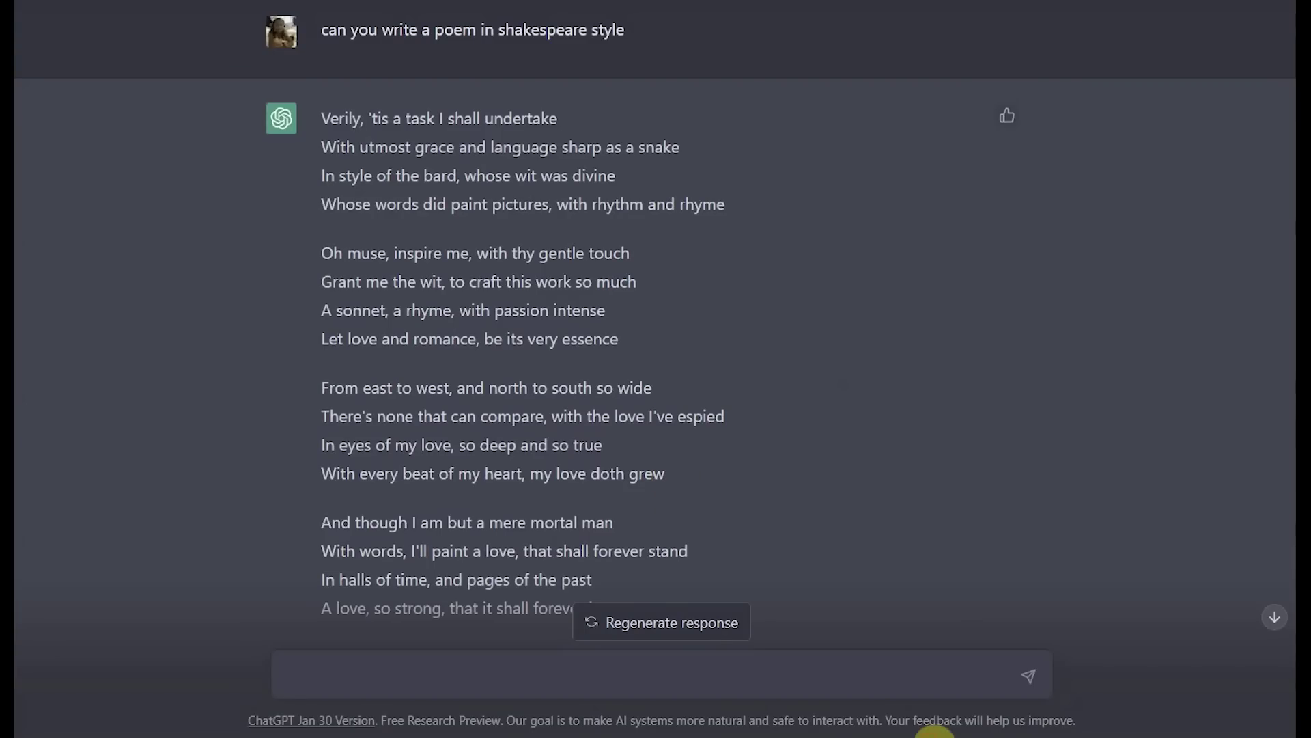
Step: Regenerate the answer to get a different Shakespearean-style poem
left_click(644, 623)
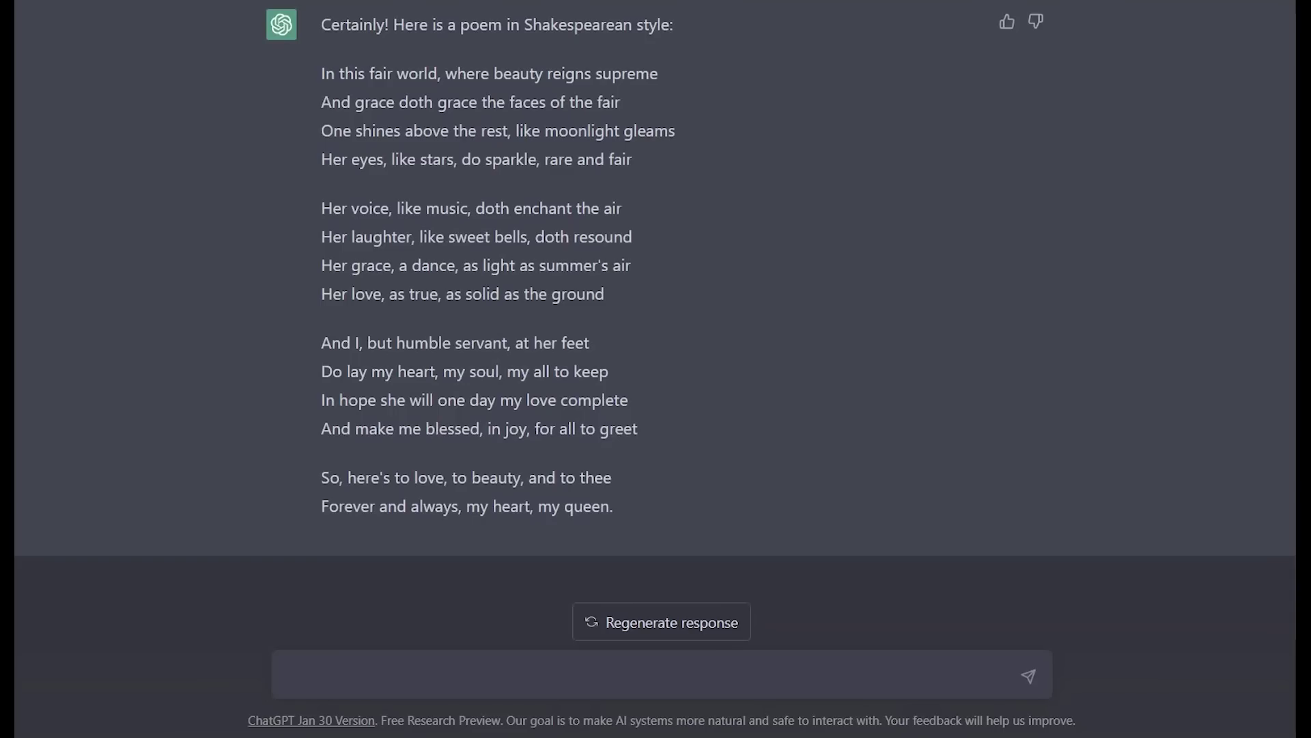
Step: Ask ChatGPT to turn the poem into a short Shakespeare-style play and read the Queen–Servant reply
left_click(354, 685)
type("can you make this poem into a short play in shakespeare style")
key("Return")
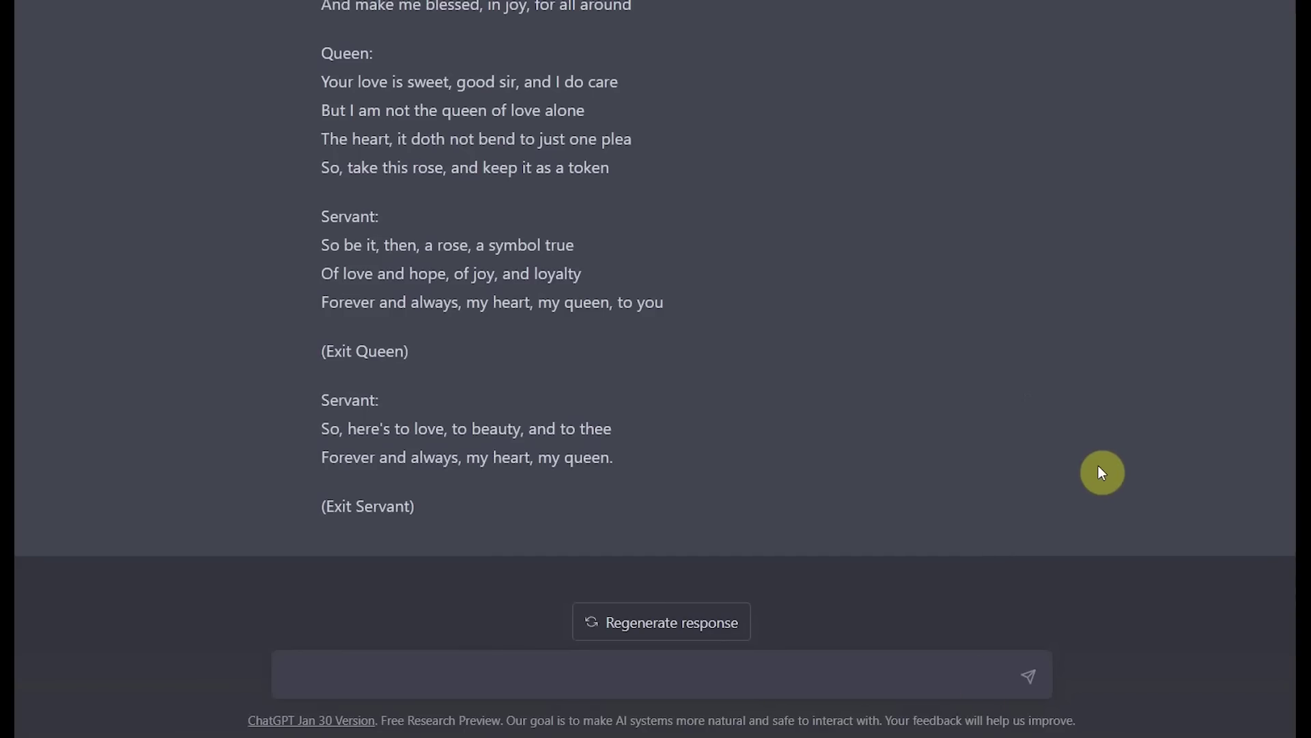
scroll(1099, 467, "up", 4)
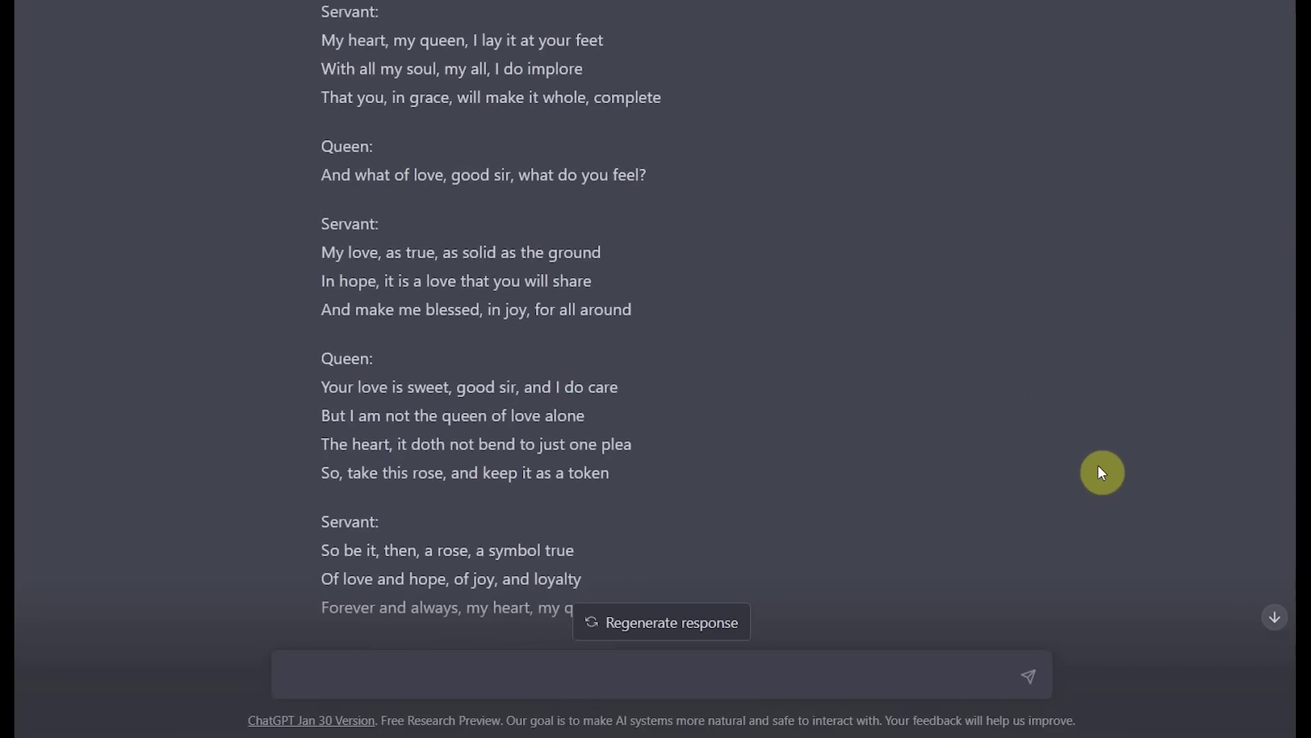
scroll(1101, 469, "up", 2)
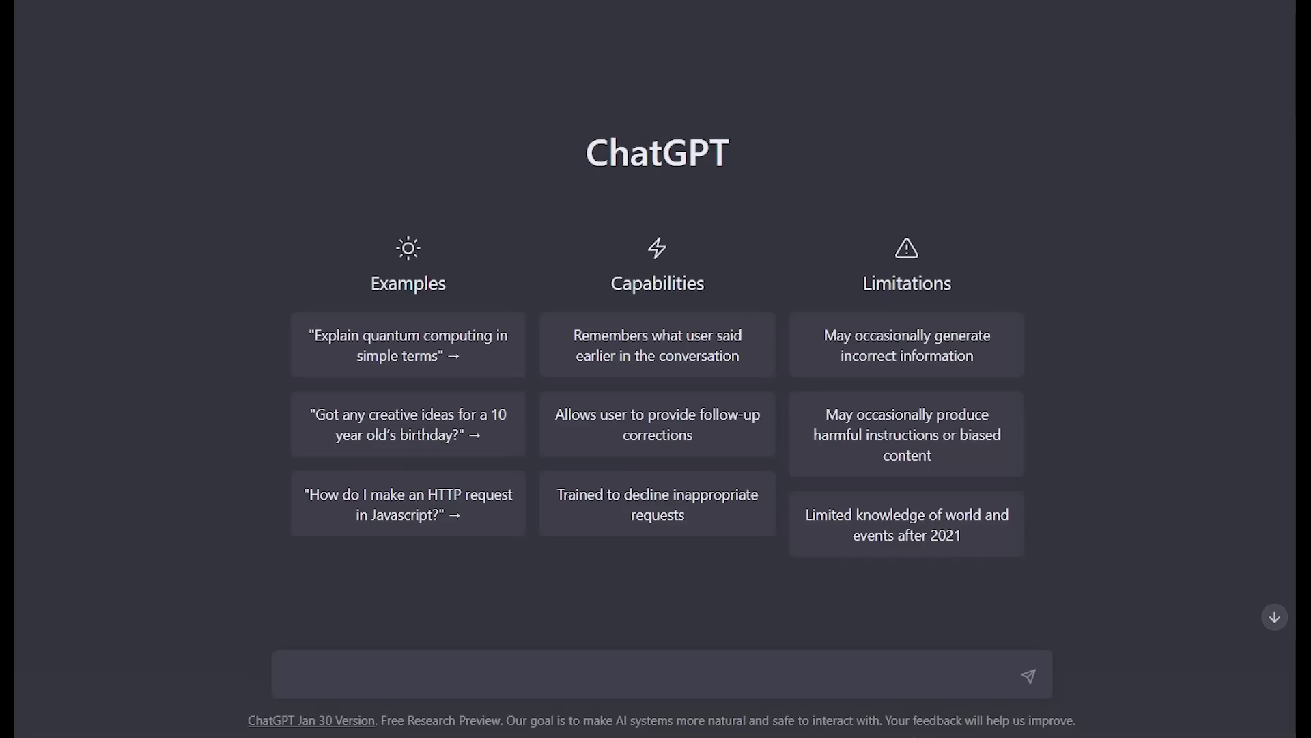
Step: Write a resume request citing 2 years of Python and Java coding experience and graduation
left_click(682, 671)
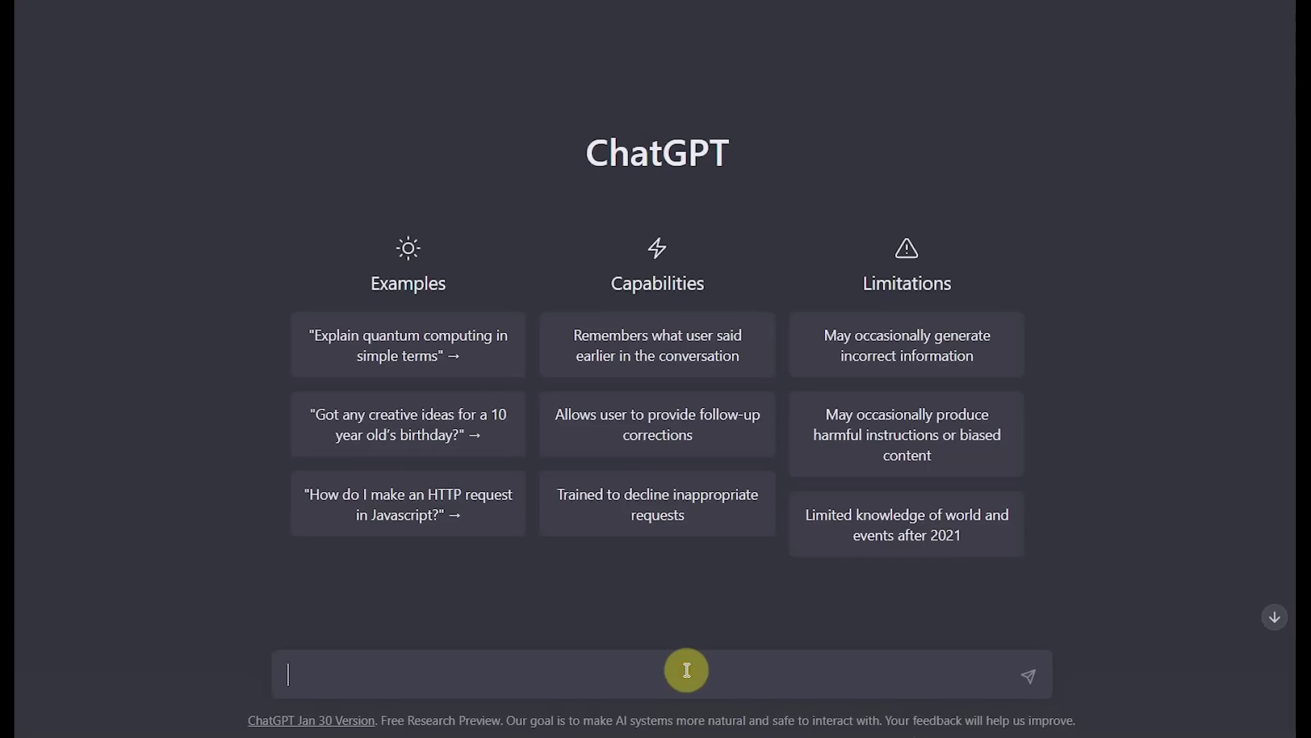
type("write a resume")
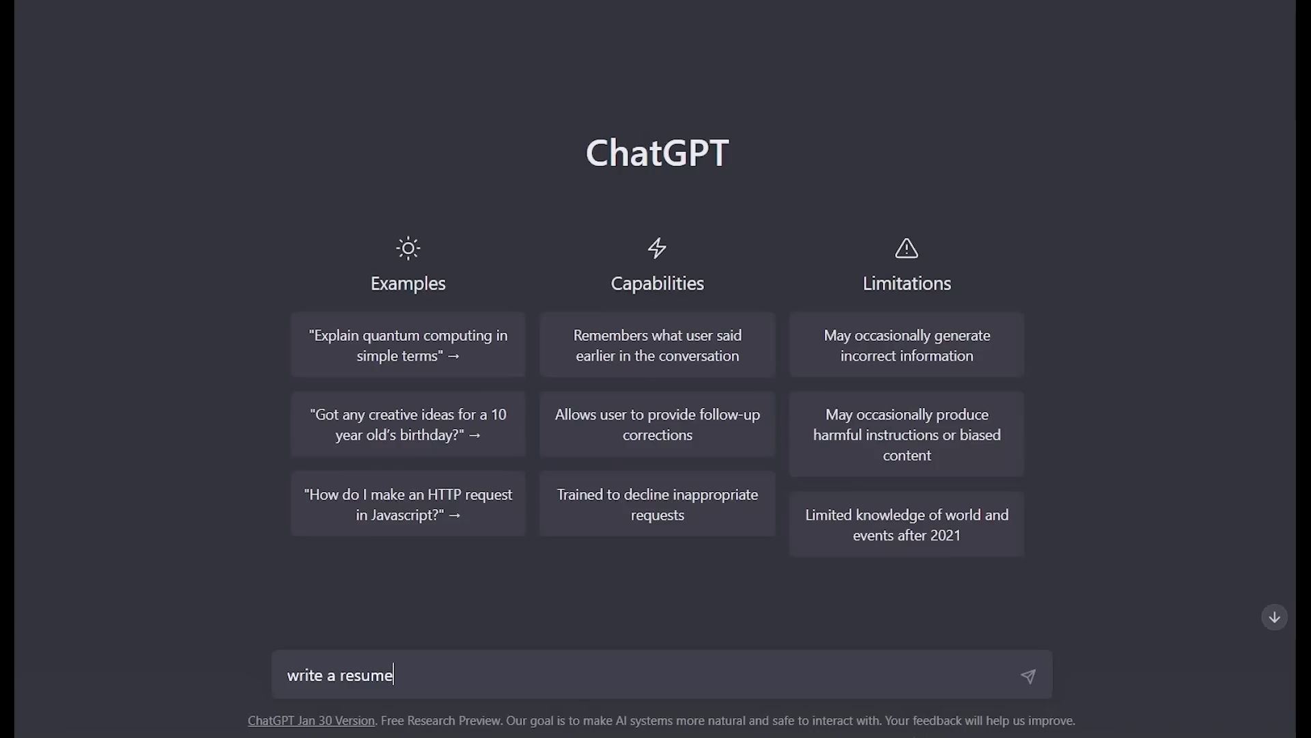
type(". I have 2 years ")
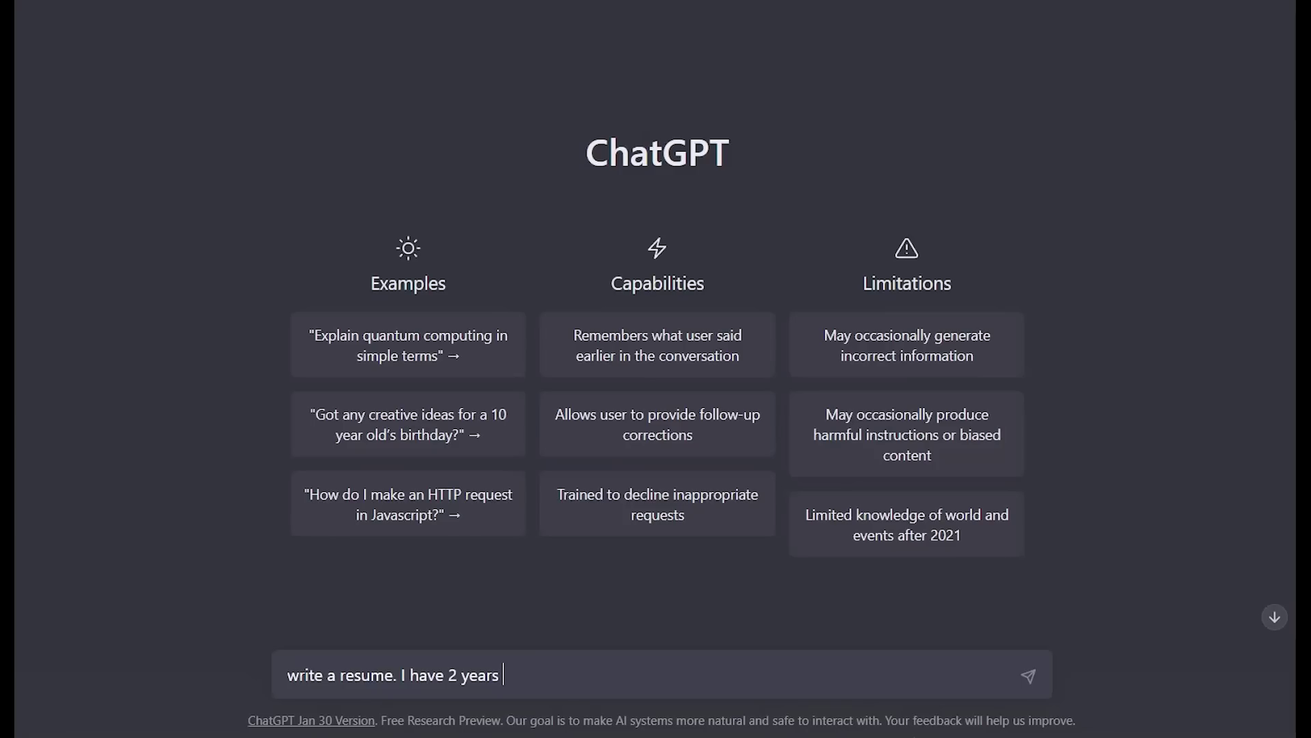
type("of coding expe")
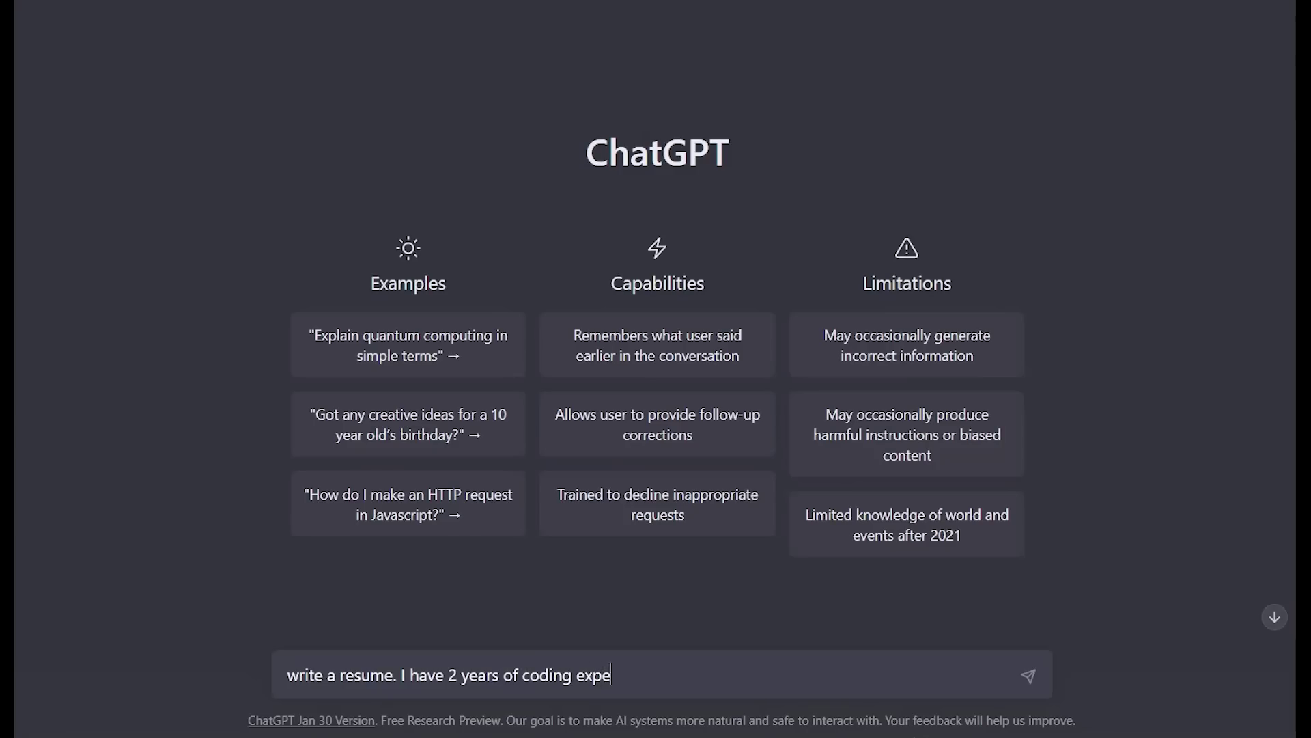
type("rience in Pyth")
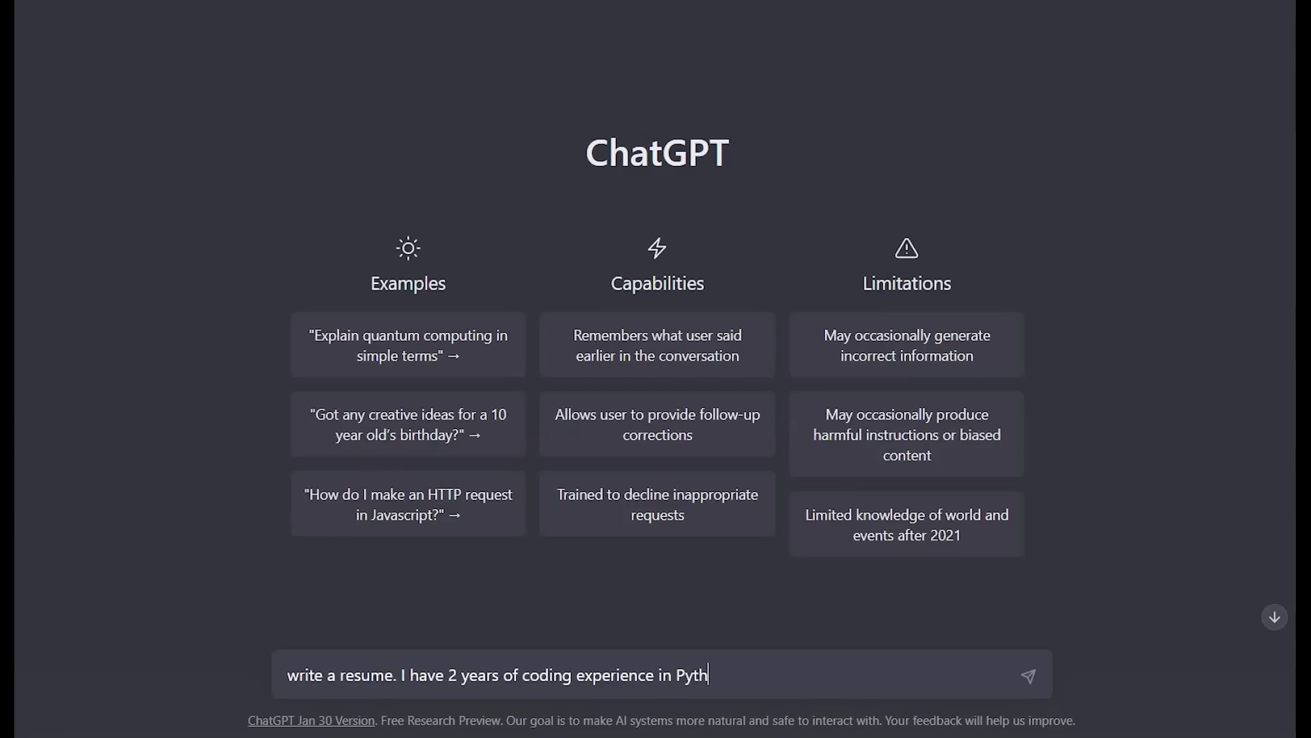
type("on and Java. I gra")
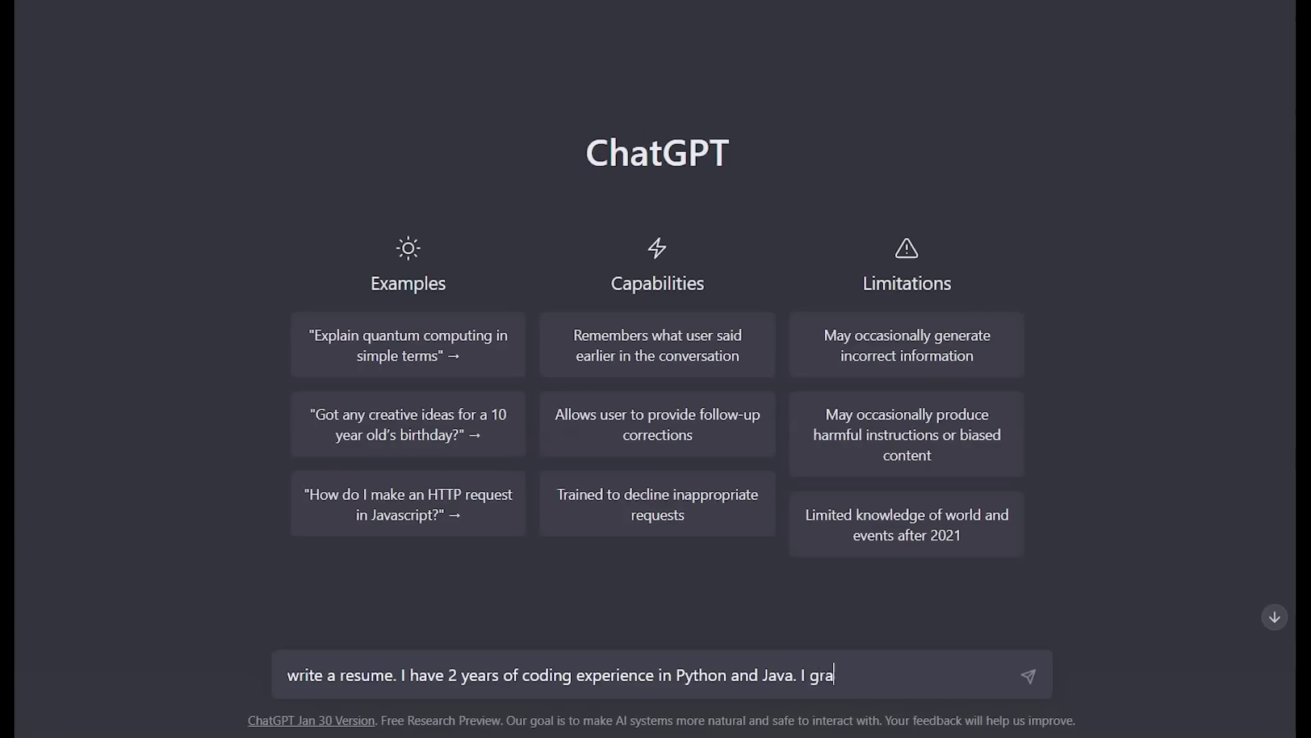
type("duated with C")
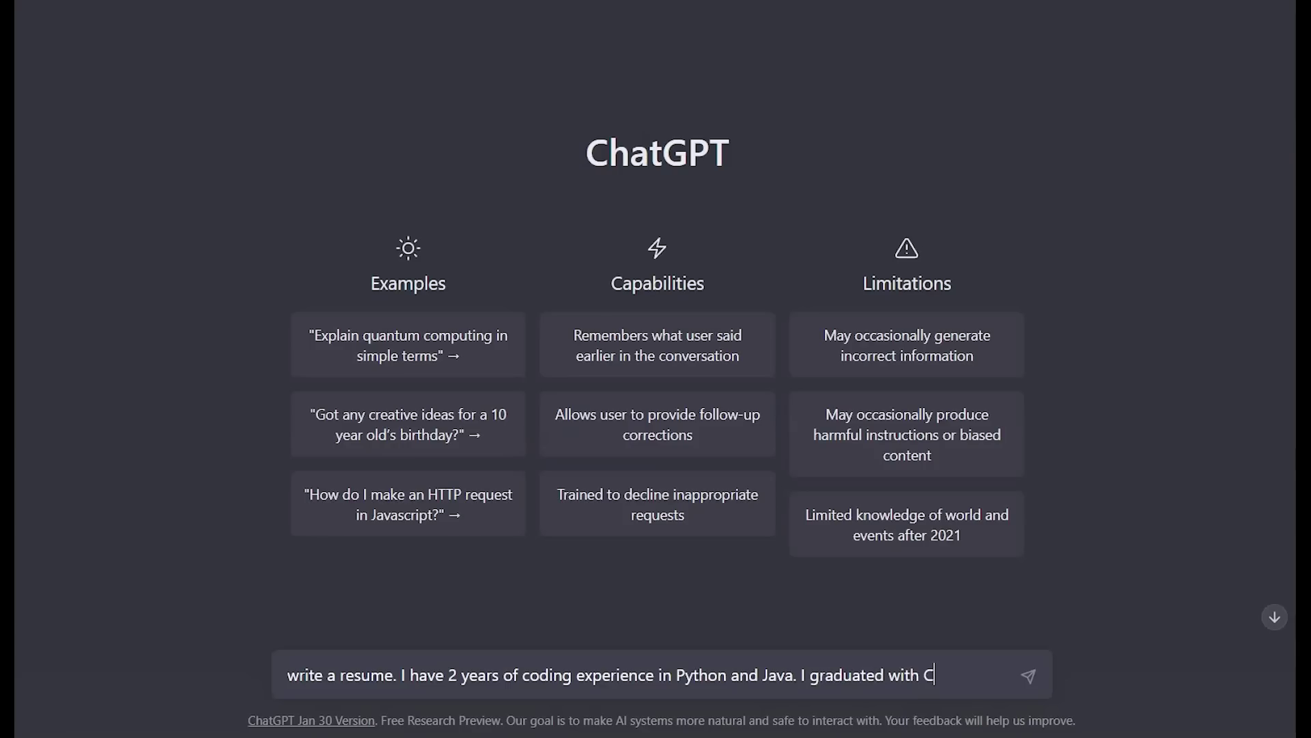
type("omputer Science")
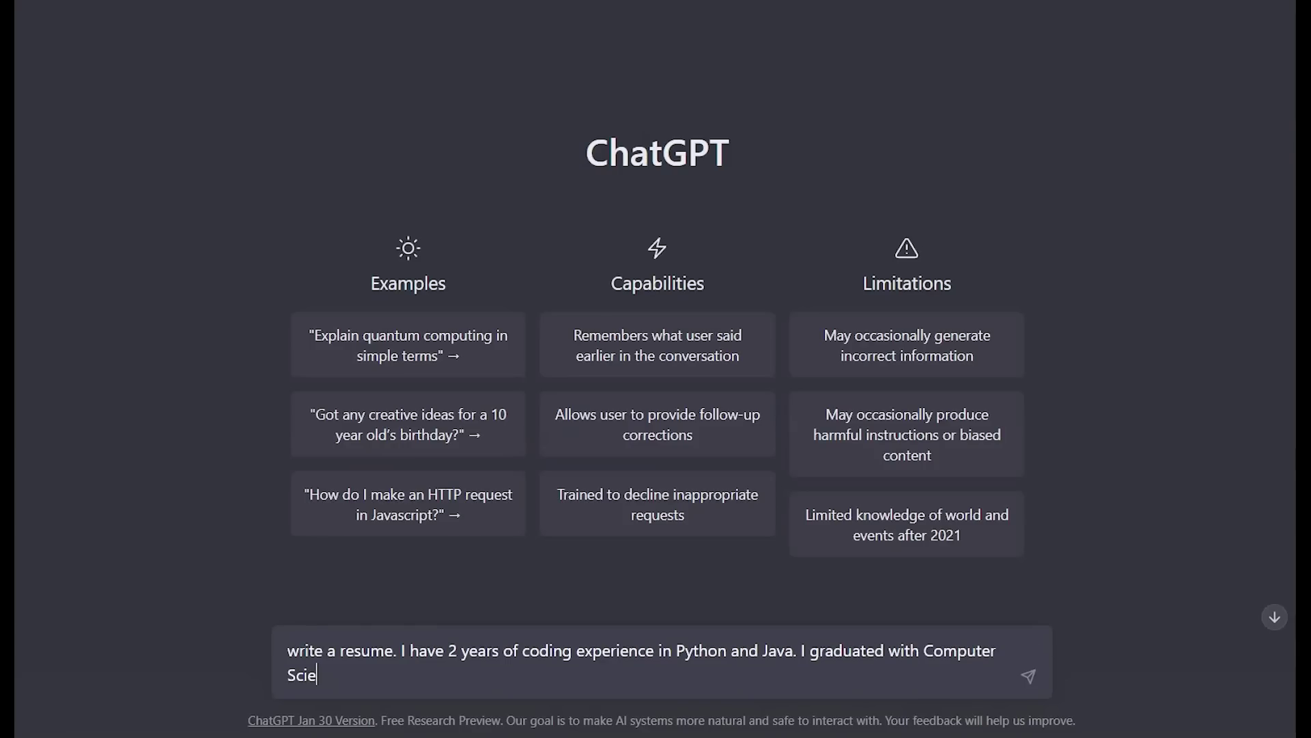
type("Deg")
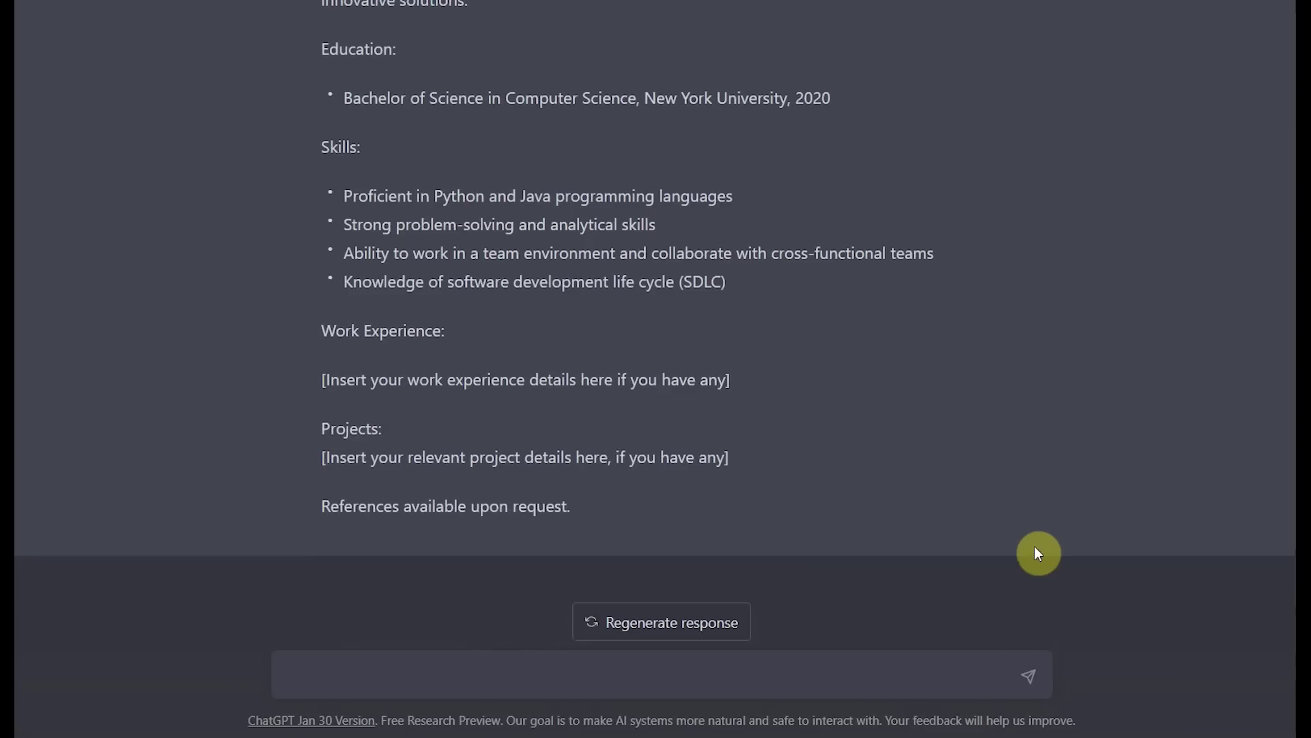
scroll(1035, 548, "up", 5)
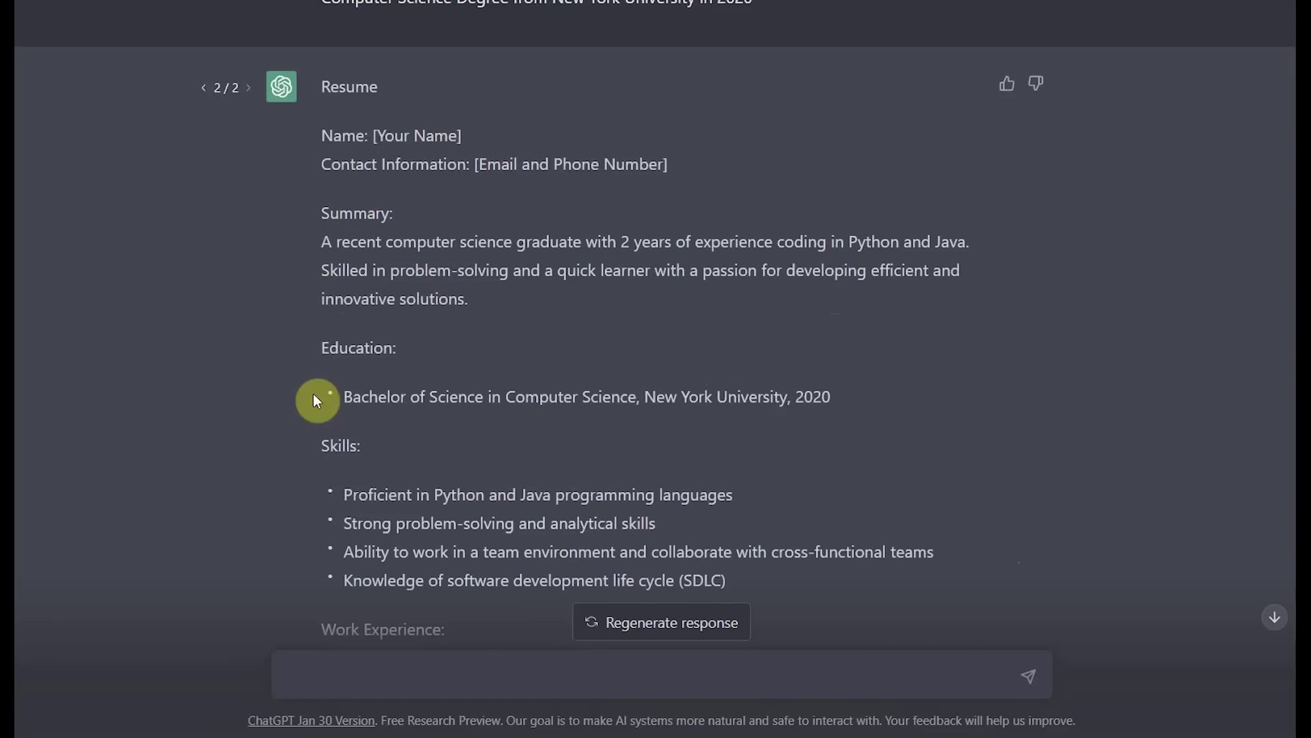
scroll(312, 474, "up", 1)
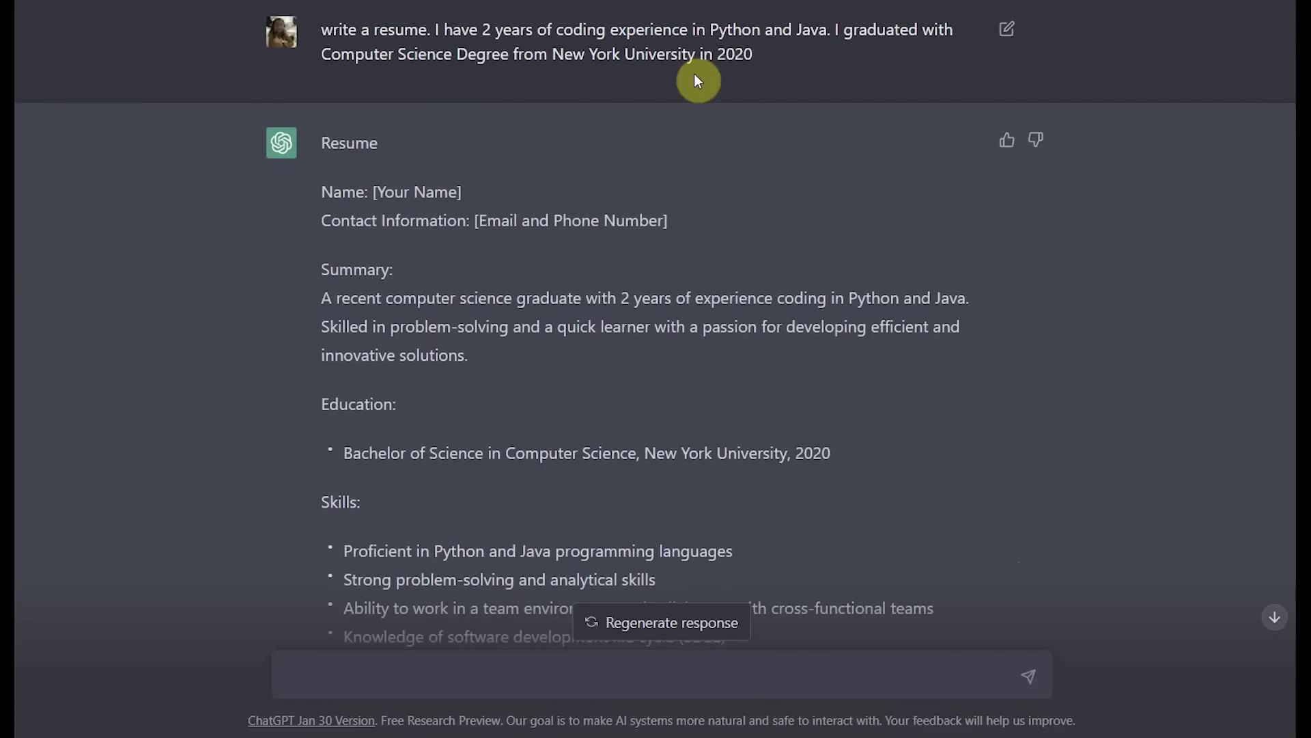
scroll(992, 318, "down", 5)
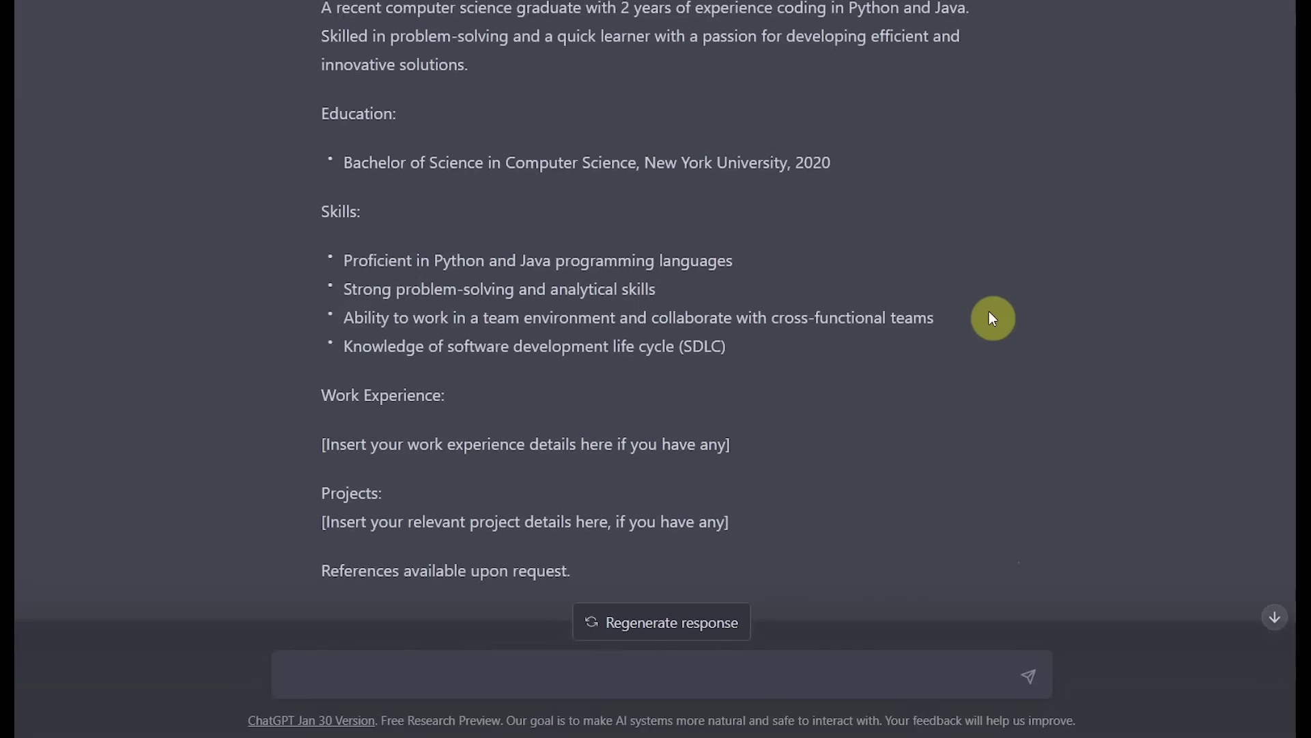